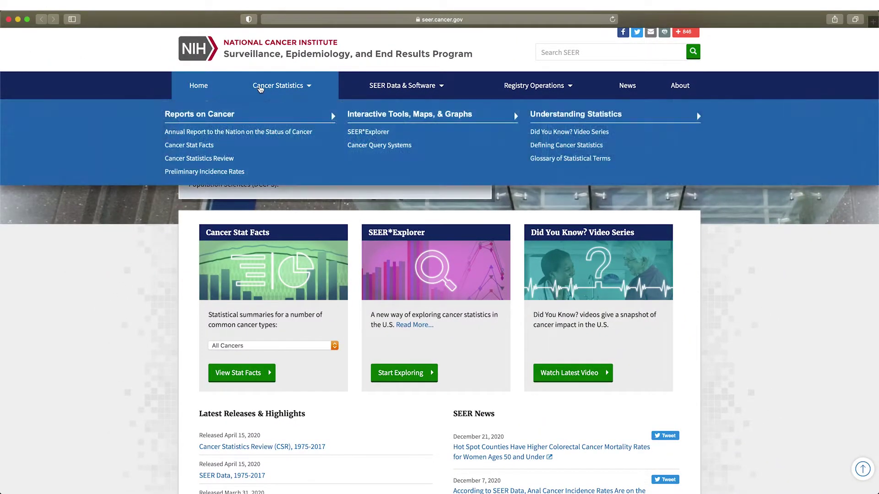
# Show the SEER*Explorer Lung and Bronchus incidence trend graph by sex, then go Home
pyautogui.click(361, 134)
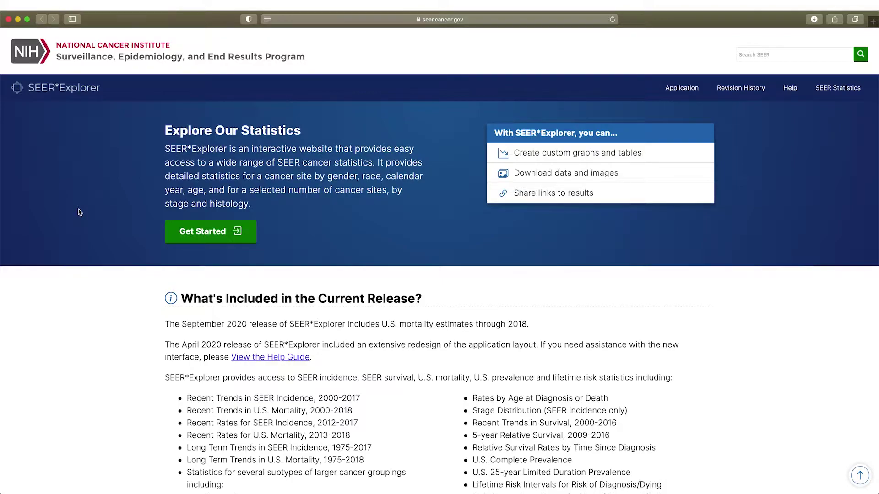
pyautogui.click(173, 240)
pyautogui.click(430, 135)
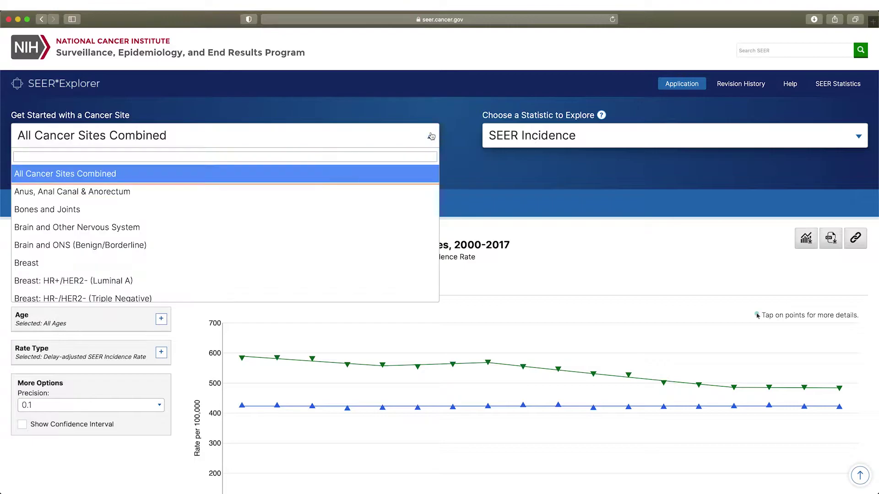
pyautogui.write('lung')
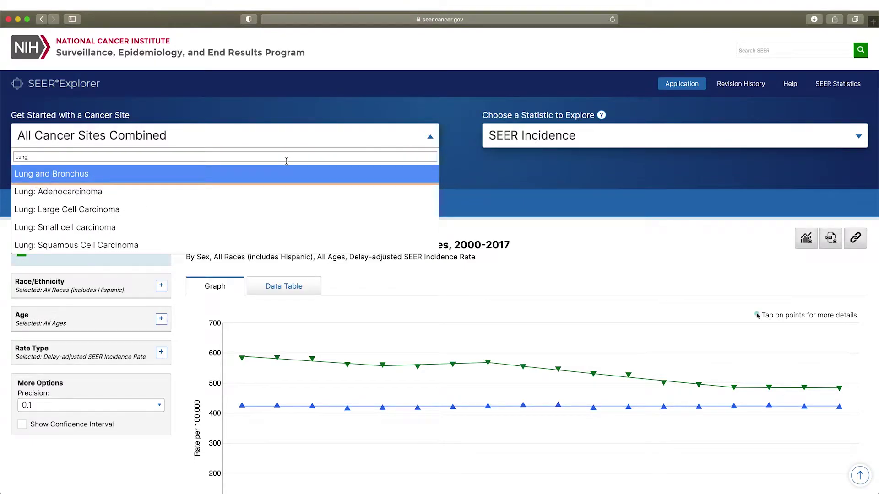
pyautogui.press('Return')
pyautogui.scroll(-2, 180, 279)
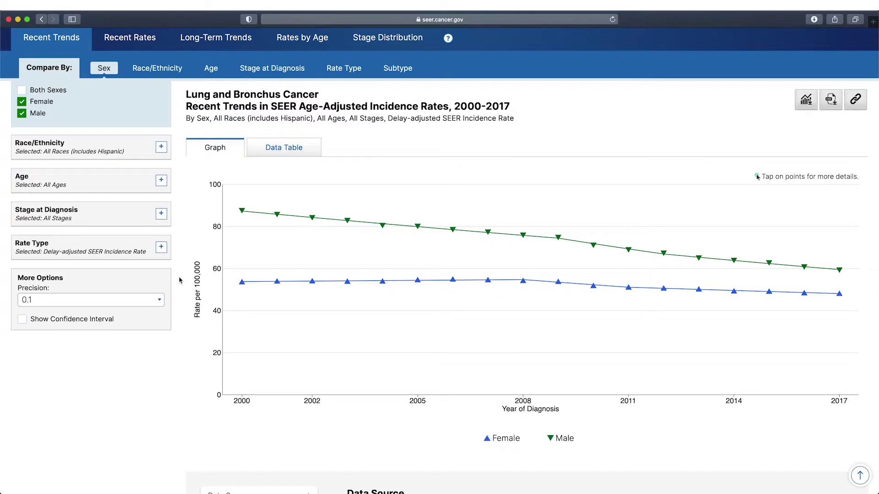
pyautogui.scroll(3, 180, 280)
pyautogui.click(112, 54)
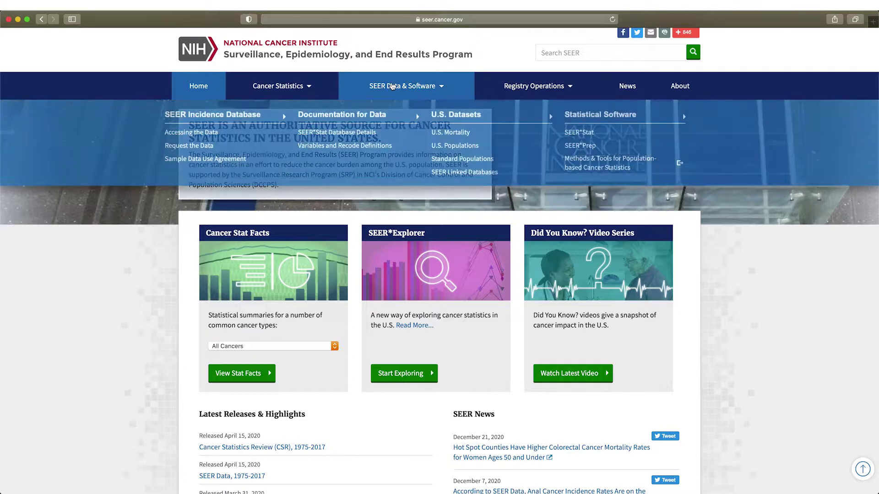
pyautogui.moveTo(405, 86)
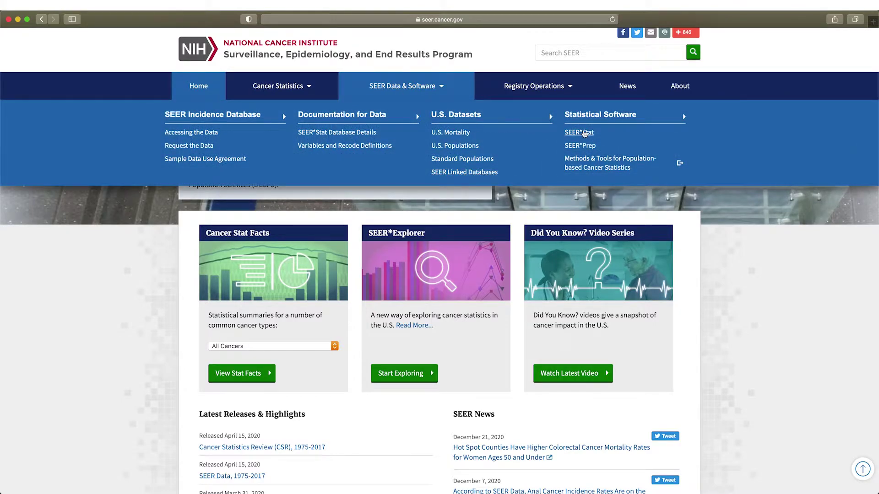
# Go through SEER*Stat, Tutorials and Rates and Trends to reach Rate Exercise 1a
pyautogui.click(582, 133)
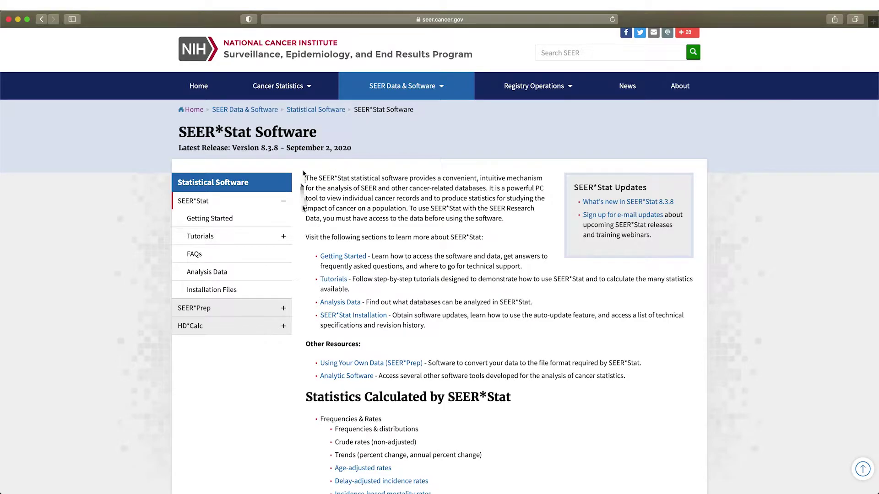
pyautogui.click(330, 278)
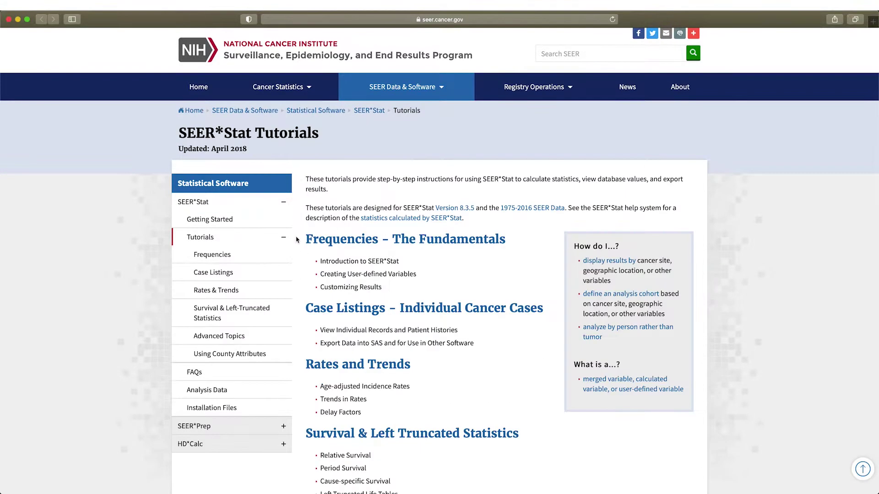
pyautogui.click(321, 365)
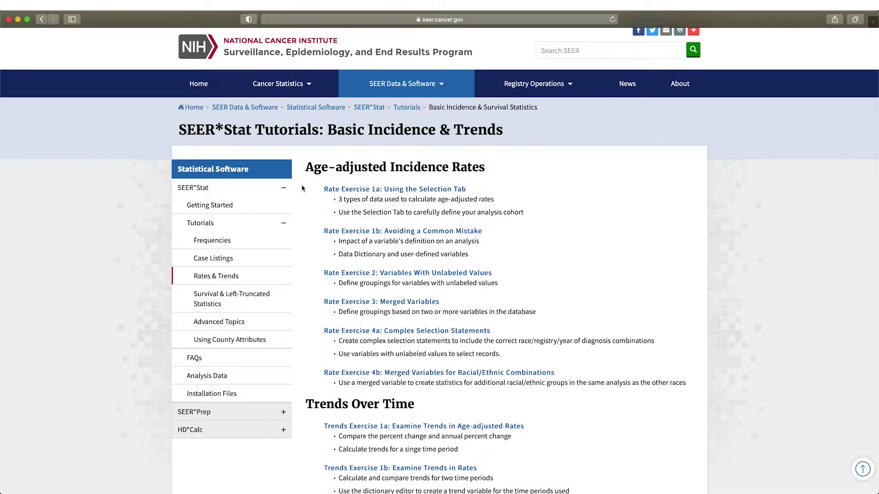
pyautogui.click(334, 191)
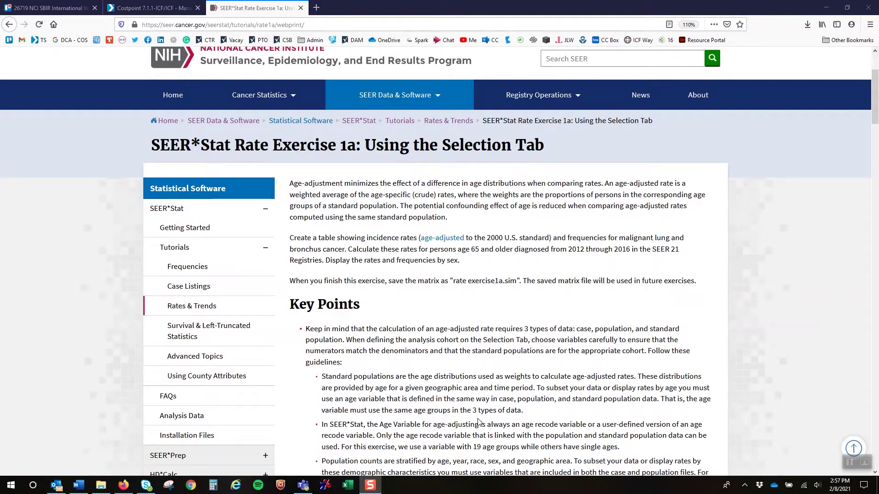
# Launch SEER*Stat and view online details of the SEER 21 delay-adjusted database
pyautogui.click(326, 487)
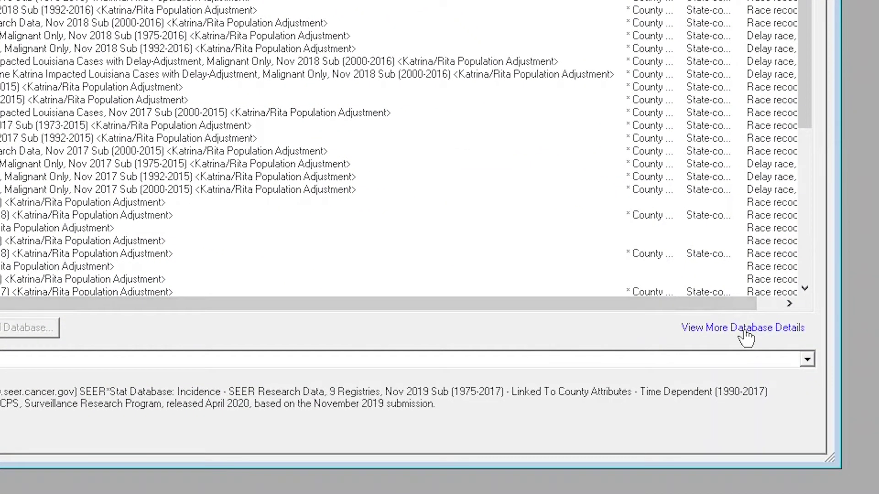
pyautogui.click(745, 329)
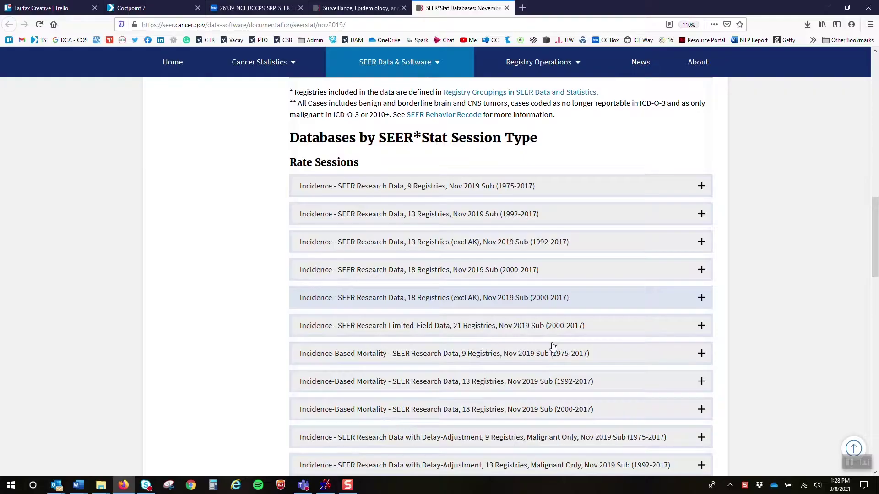
pyautogui.scroll(-5, 552, 347)
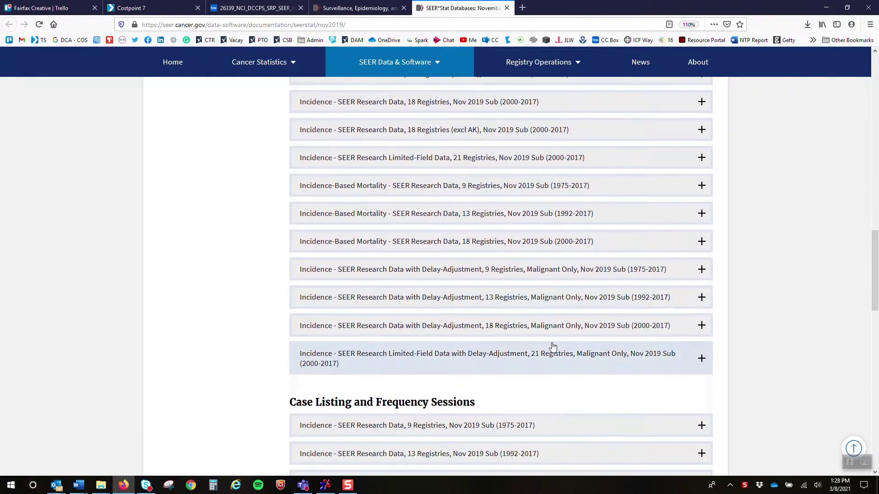
pyautogui.click(552, 347)
pyautogui.scroll(-5, 555, 360)
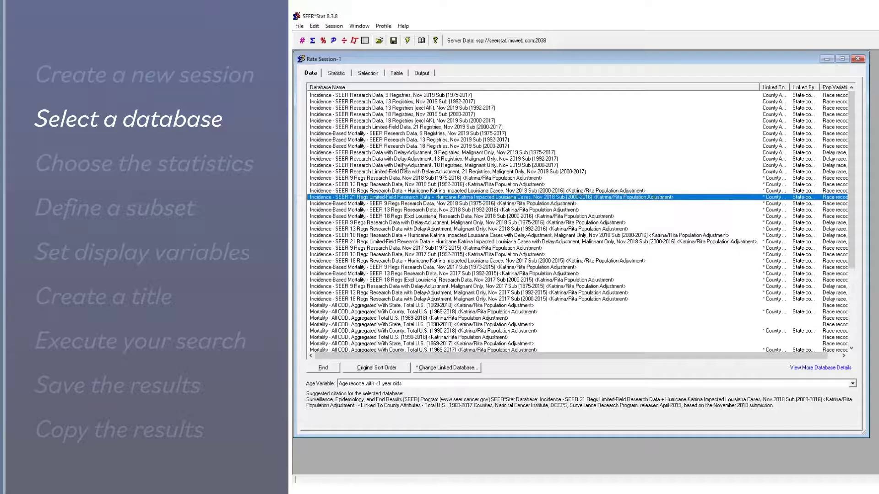
# Limit the case selection to ages 65 and older (65-69 through 85+)
pyautogui.click(344, 74)
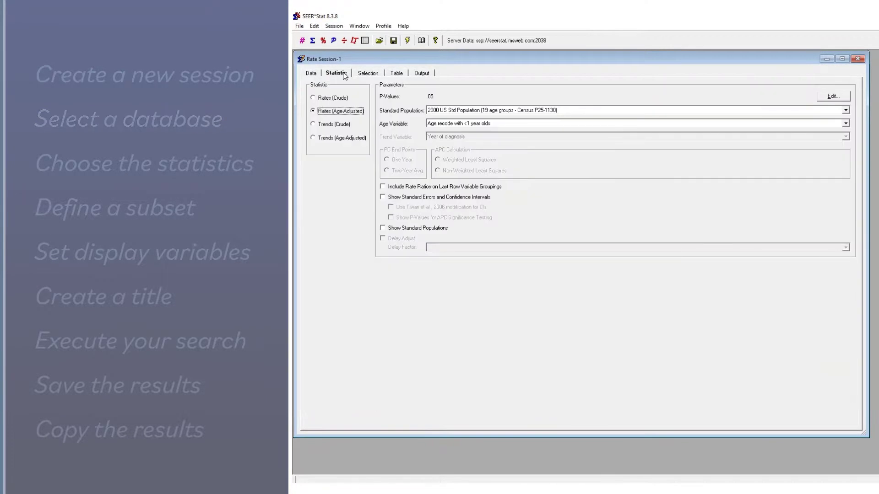
pyautogui.click(366, 76)
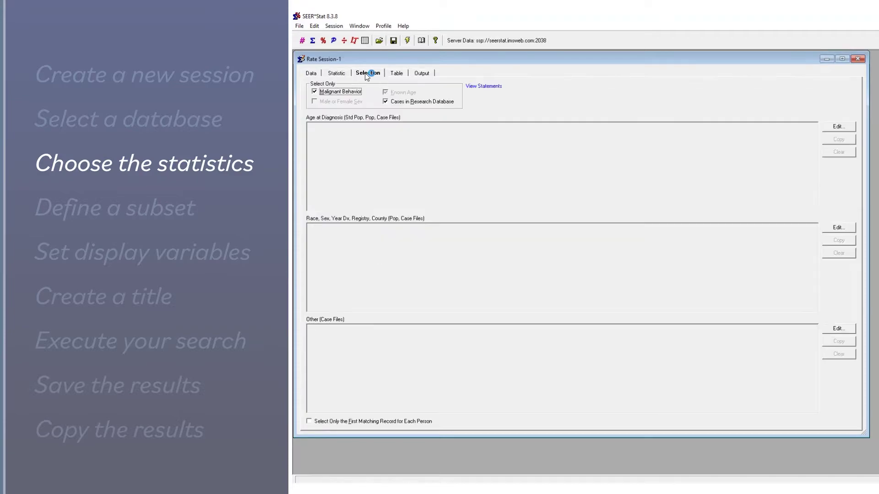
pyautogui.click(838, 127)
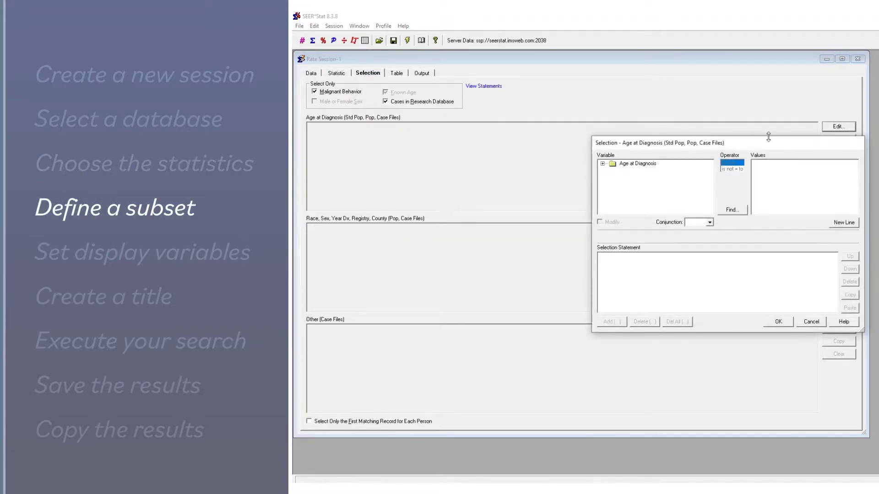
pyautogui.click(603, 163)
pyautogui.click(659, 170)
pyautogui.scroll(-3, 800, 185)
pyautogui.moveTo(765, 181); pyautogui.dragTo(782, 206)
pyautogui.click(777, 321)
# Restrict year of diagnosis to 2012–2016
pyautogui.click(838, 226)
pyautogui.click(659, 164)
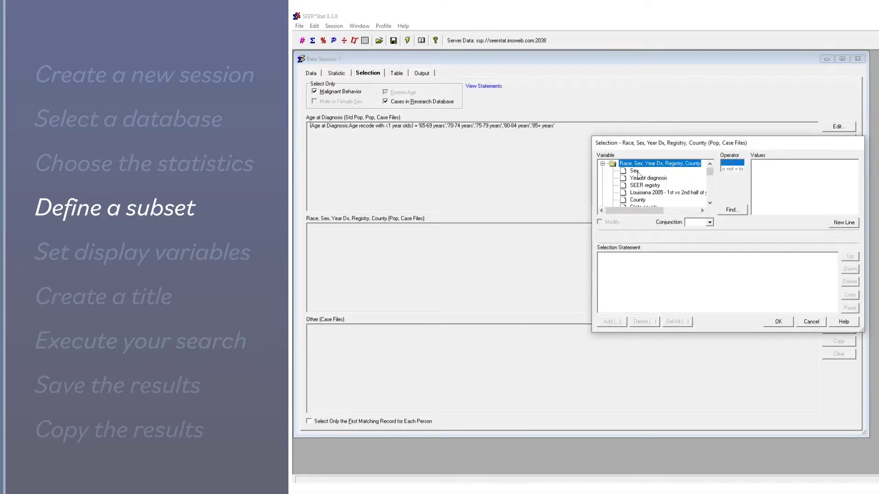
pyautogui.click(638, 177)
pyautogui.scroll(-3, 803, 189)
pyautogui.moveTo(772, 185); pyautogui.dragTo(771, 218)
pyautogui.click(783, 321)
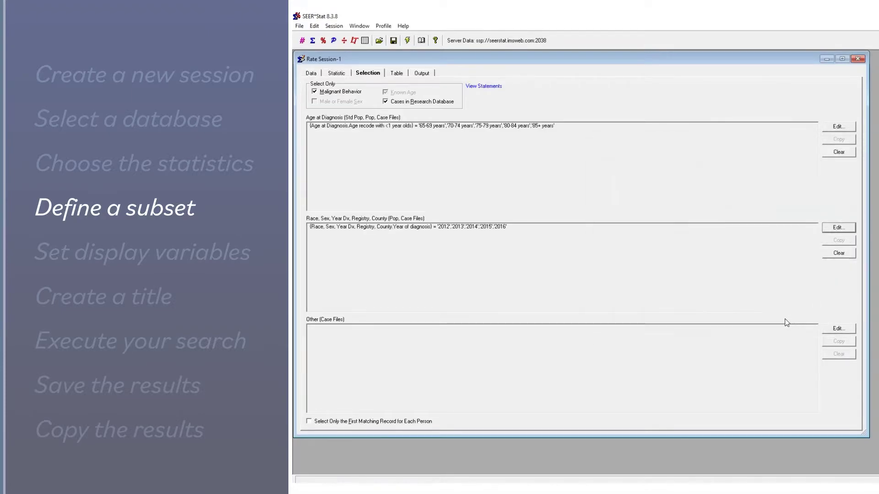
# Restrict the Site recode to Lung and Bronchus
pyautogui.click(838, 328)
pyautogui.click(602, 163)
pyautogui.click(663, 171)
pyautogui.click(854, 211)
pyautogui.click(789, 209)
pyautogui.click(778, 322)
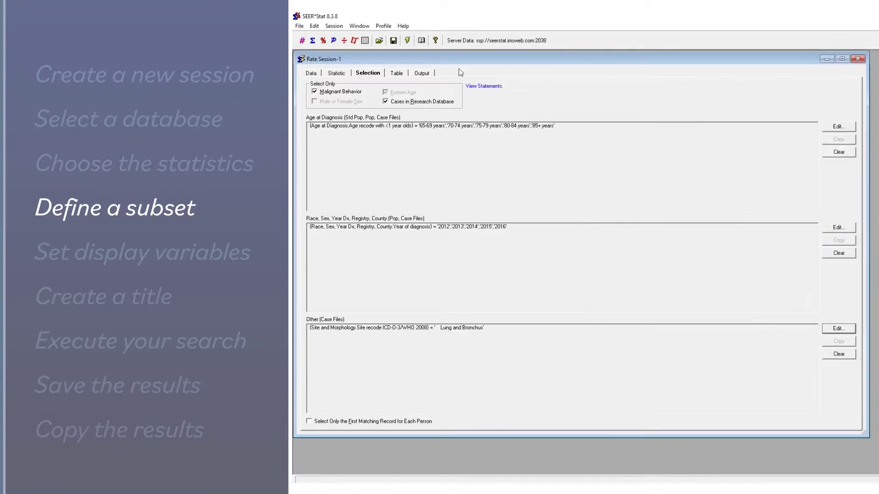
# Place Sex as the row variable in the rate table layout
pyautogui.click(398, 73)
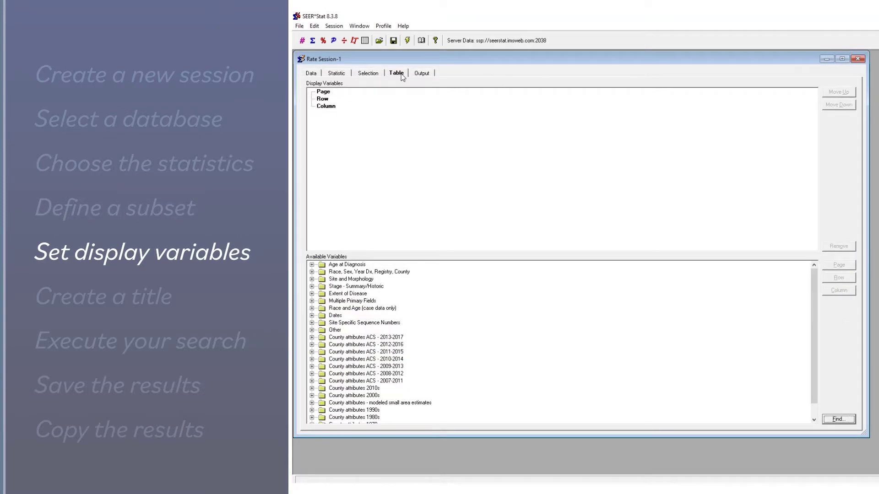
pyautogui.click(312, 272)
pyautogui.click(339, 281)
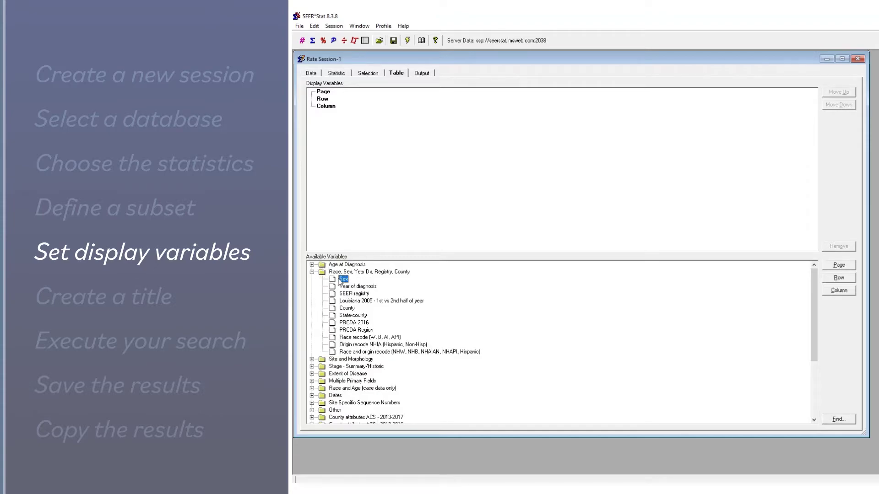
pyautogui.click(826, 278)
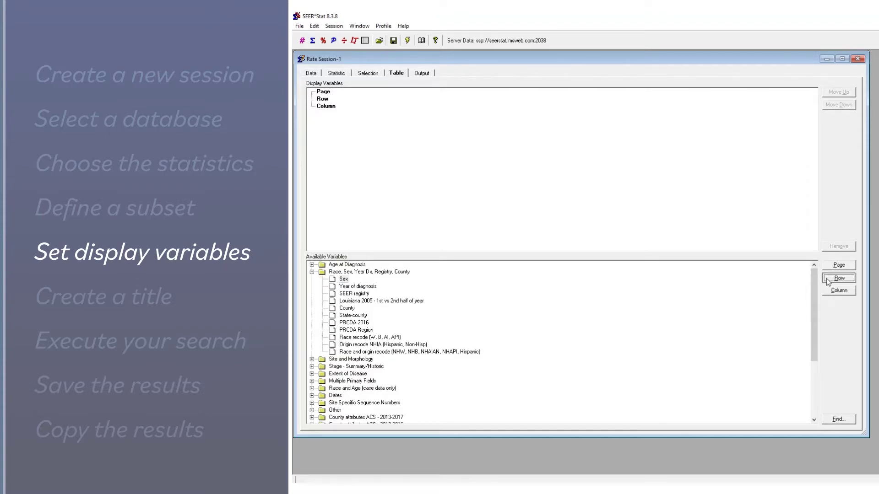
pyautogui.click(422, 74)
pyautogui.write('Lung and Bron')
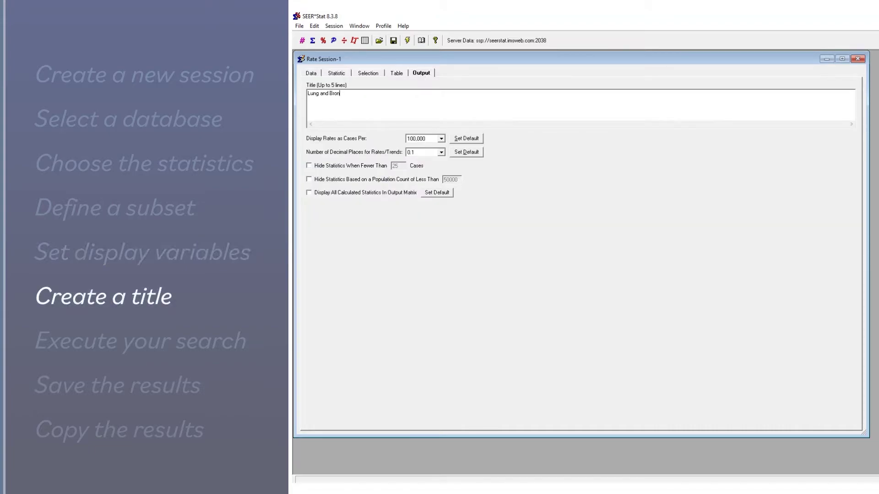
pyautogui.write('chus Cancer Incidence')
pyautogui.write(' Rates')
pyautogui.write(' for SEER 21 Registeries,')
pyautogui.write(' 2012-2016')
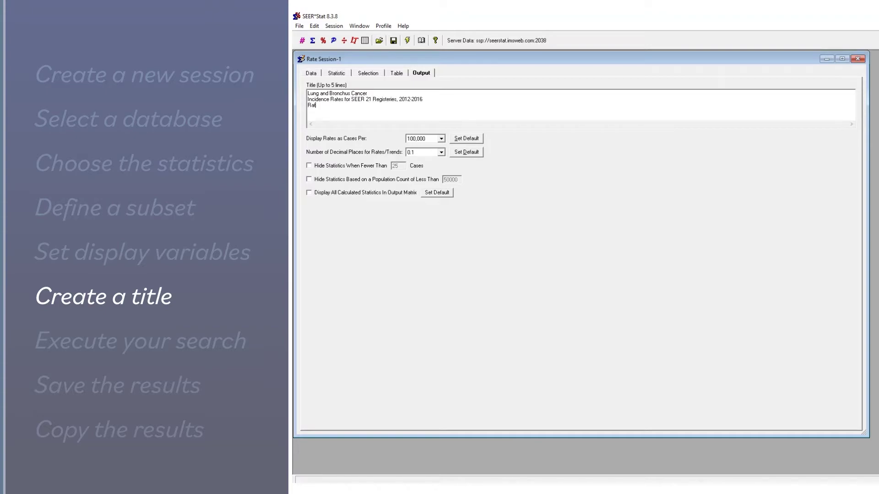
pyautogui.write(' Rate Exercise 1a')
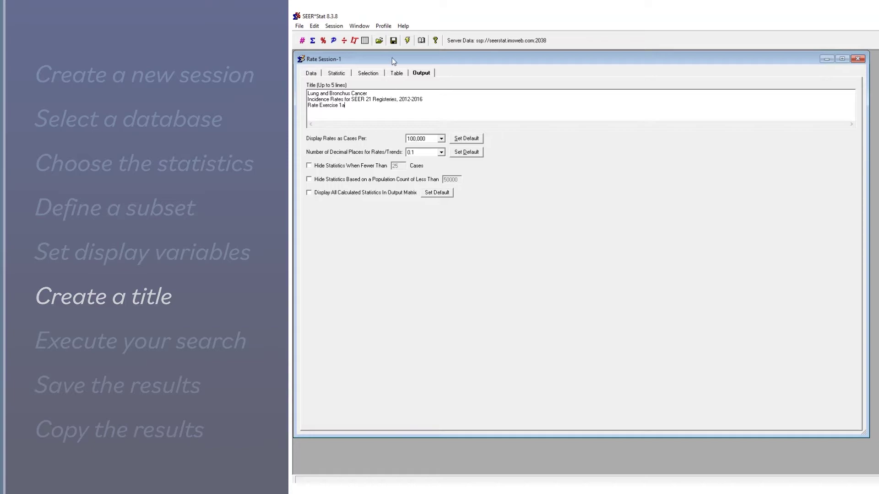
# Execute the session using individual records and save the resulting rate matrix
pyautogui.click(408, 43)
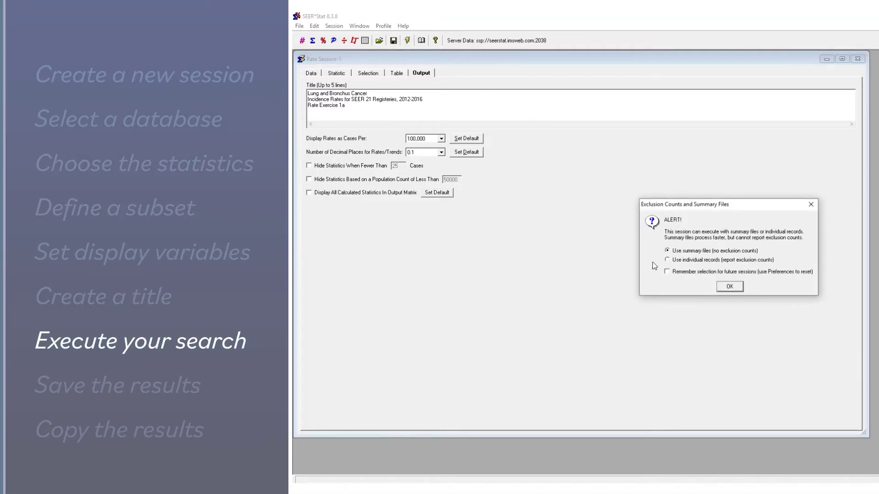
pyautogui.click(667, 261)
pyautogui.click(729, 286)
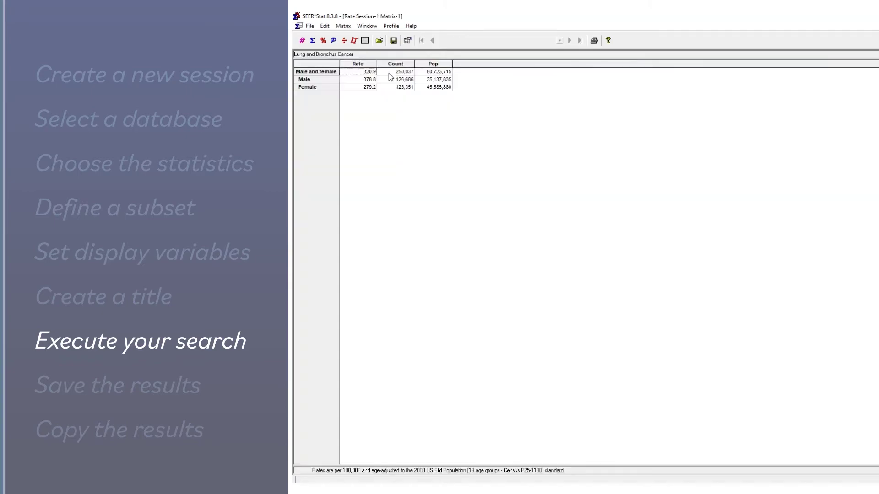
pyautogui.click(310, 25)
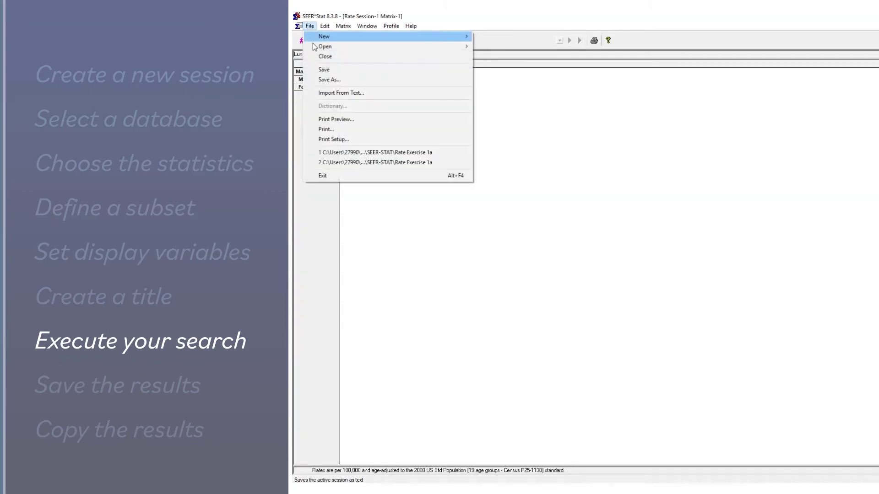
pyautogui.click(317, 79)
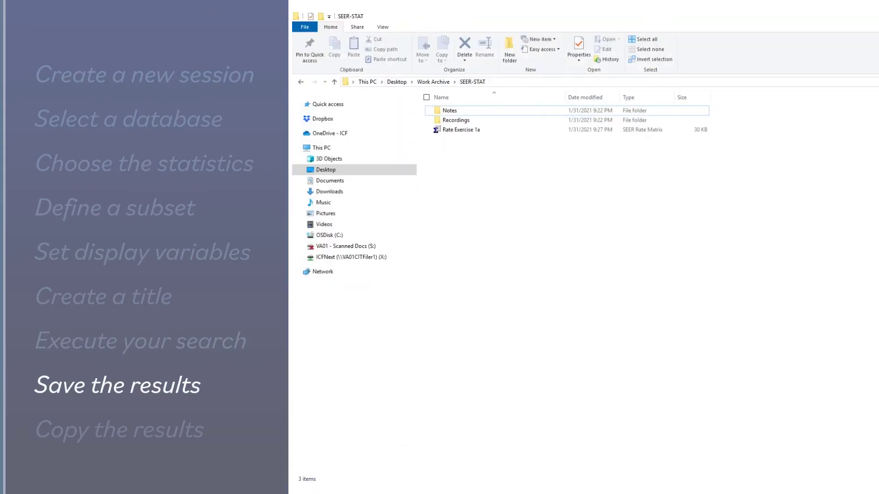
# Open the Rate Exercise 1a matrix file and copy its current page of results
pyautogui.doubleClick(475, 131)
pyautogui.click(326, 28)
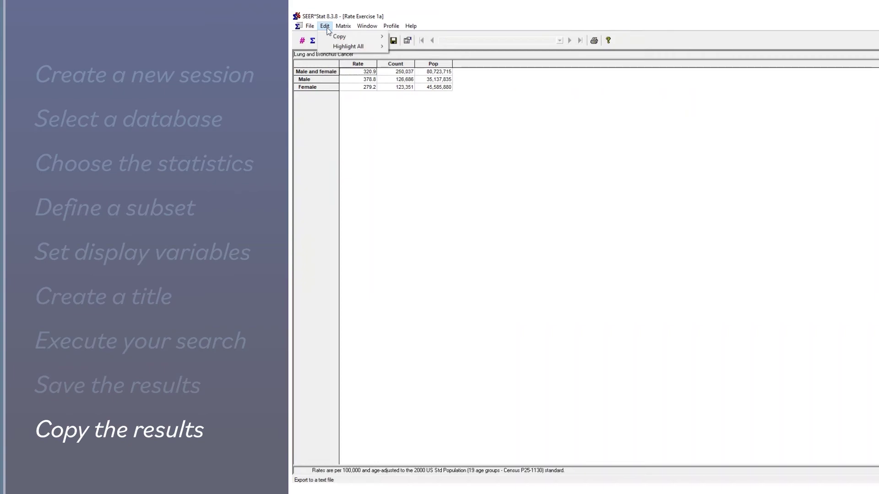
pyautogui.moveTo(339, 36)
pyautogui.click(434, 47)
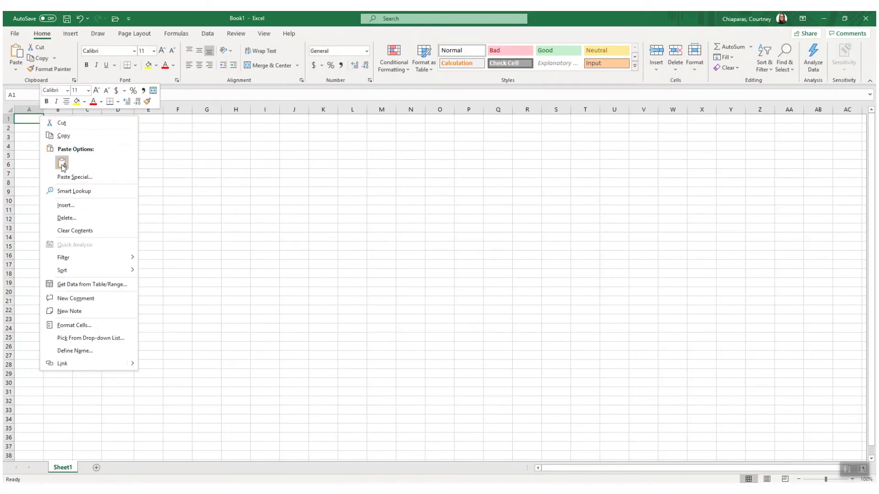